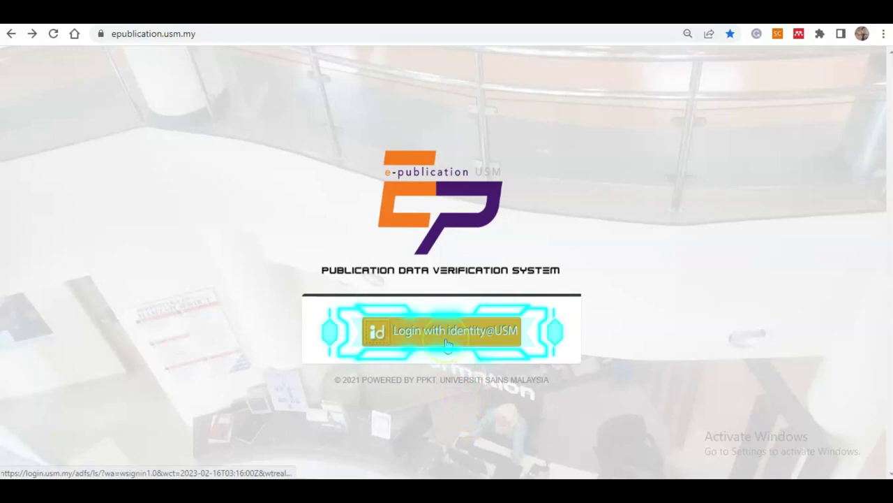
# Sign in with the identity@USM account to reach the Staff's Dashboard.
pyautogui.click(354, 323)
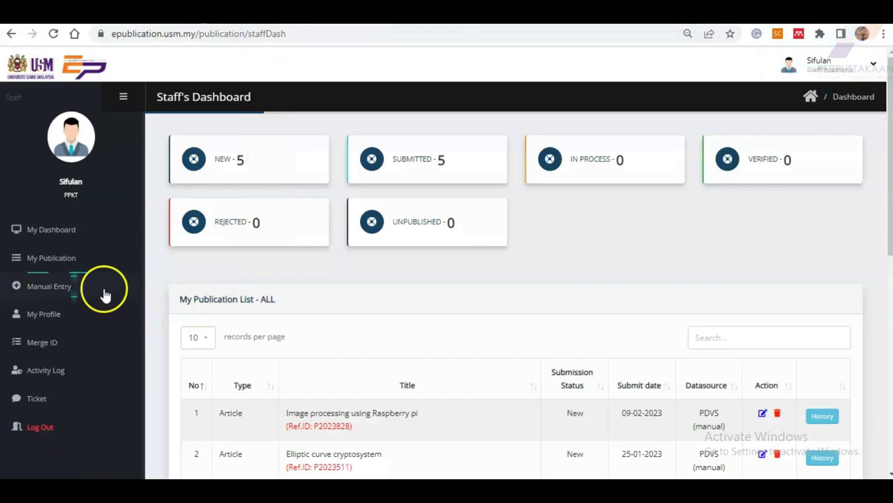
# Begin a new Manual Entry and browse the publication category list to find Article.
pyautogui.click(108, 287)
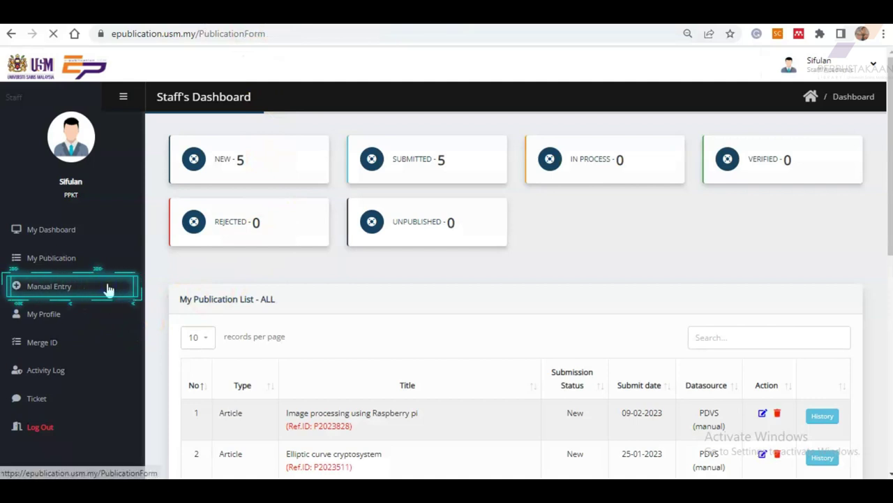
pyautogui.click(548, 342)
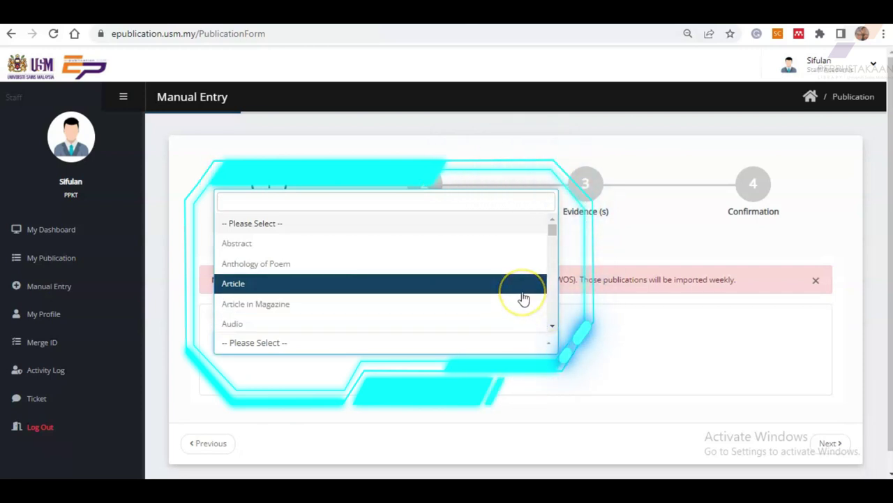
pyautogui.scroll(-5, 552, 232)
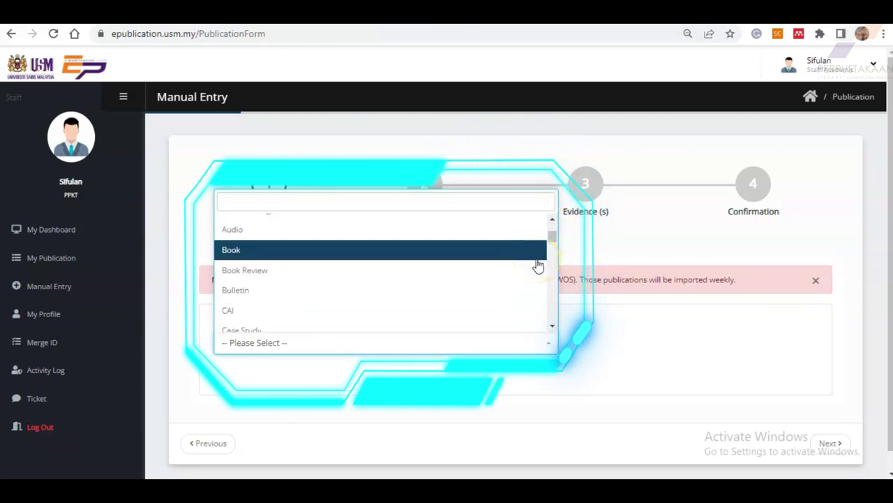
pyautogui.scroll(-1, 552, 241)
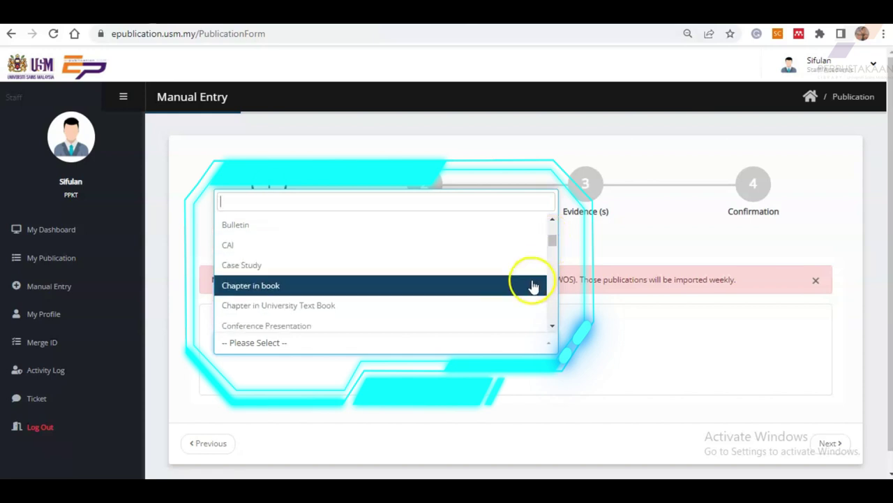
pyautogui.scroll(3, 535, 274)
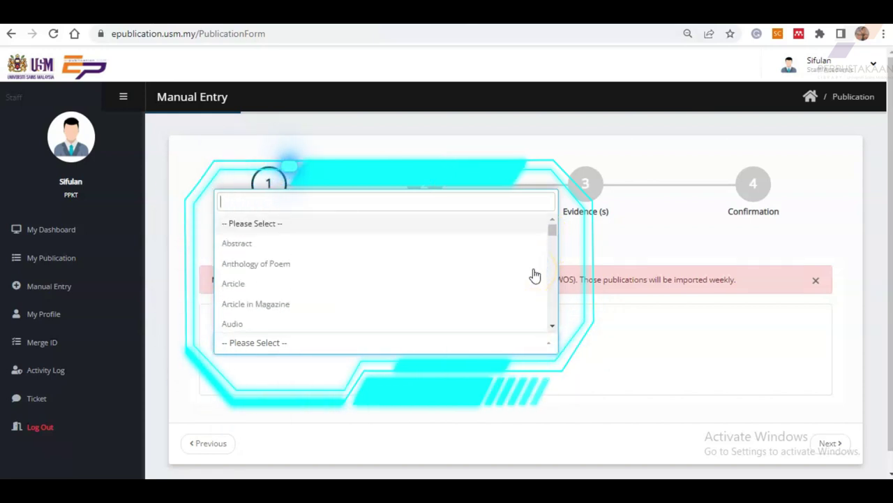
# Choose Article, keep English, and paste the title 'Curve Fitting Using Generalized Fractional Bézier Curve'.
pyautogui.click(528, 284)
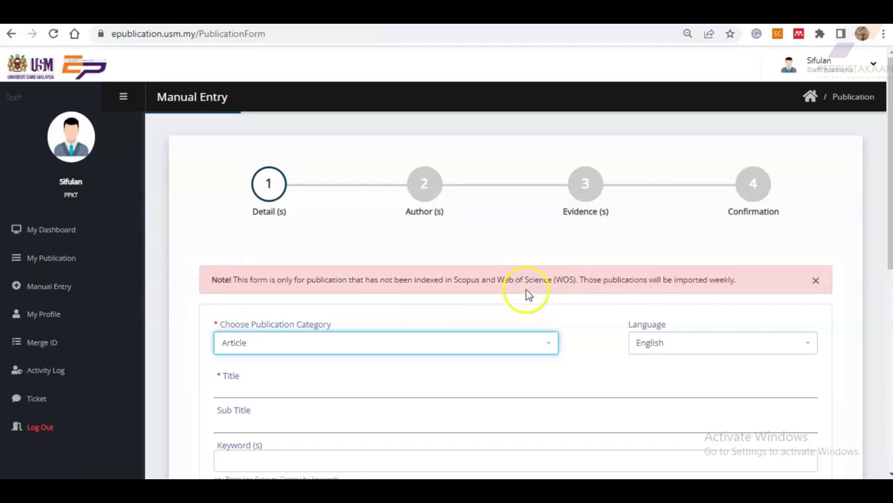
pyautogui.scroll(-2, 600, 371)
pyautogui.click(809, 213)
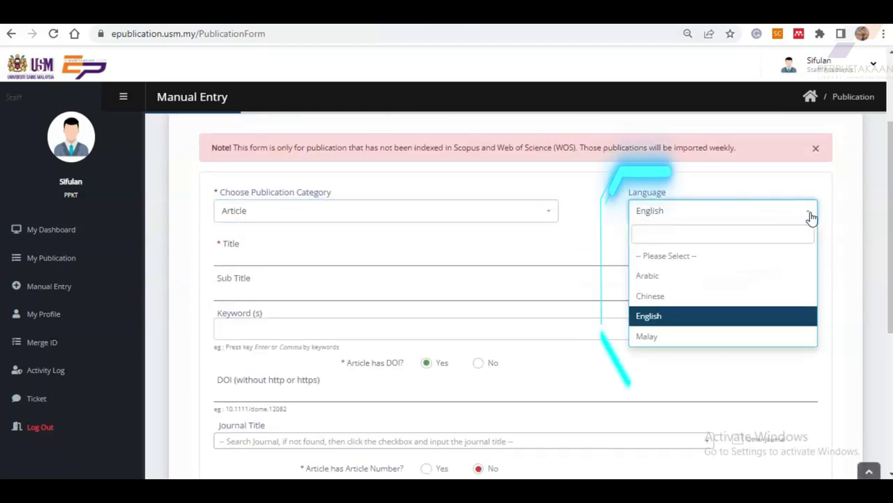
pyautogui.click(231, 259)
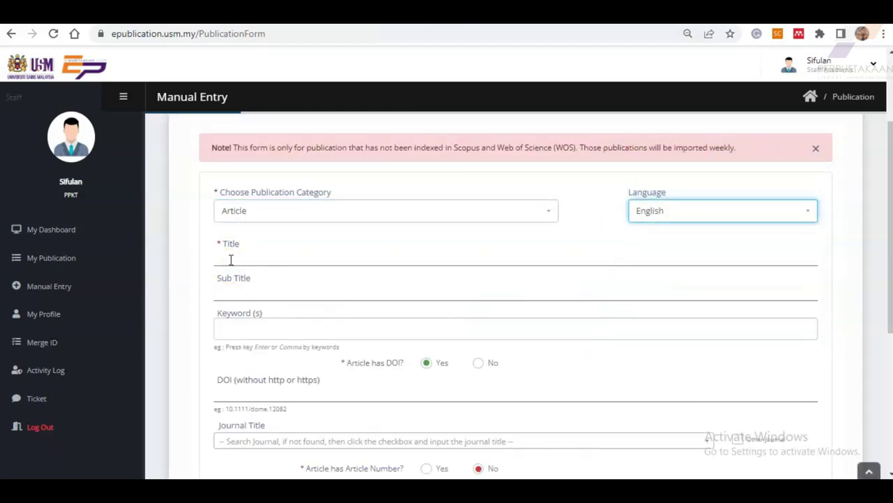
pyautogui.click(231, 259)
pyautogui.write('Curve Fitting Using Generalized Fractional Bézier Curve')
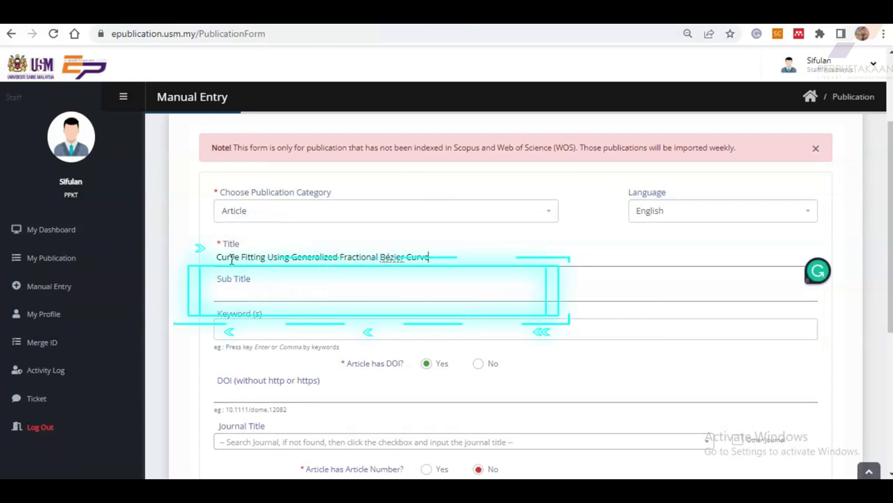
# Add the keywords 'shape parameters' and 'curve fitting'.
pyautogui.click(231, 292)
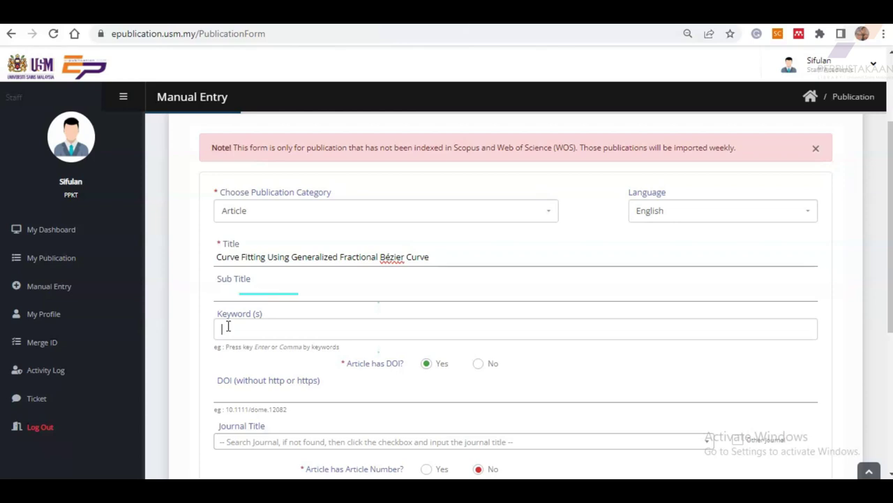
pyautogui.write('shape para')
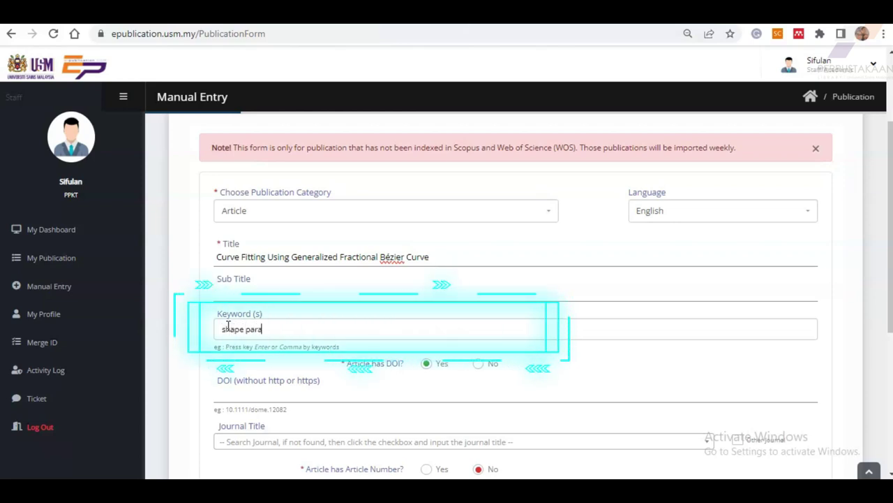
pyautogui.write('meters')
pyautogui.press('Return')
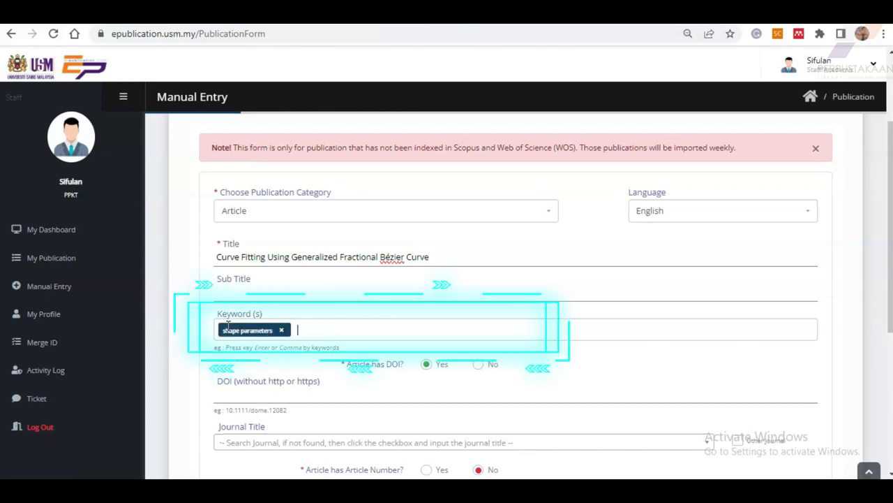
pyautogui.write('curve fitting')
pyautogui.press('Return')
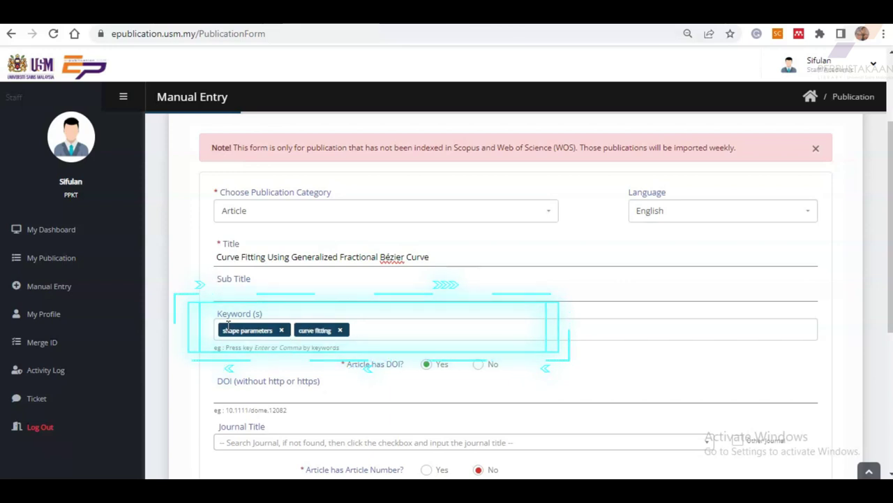
pyautogui.scroll(-2, 179, 351)
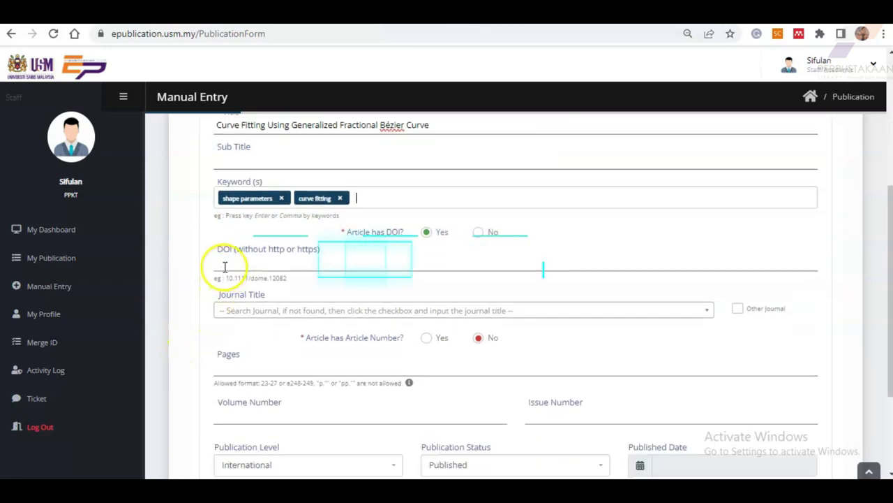
# Fill the DOI field with 10.47836/mjms.16.3.06 from the autofill suggestions.
pyautogui.click(225, 266)
pyautogui.click(351, 292)
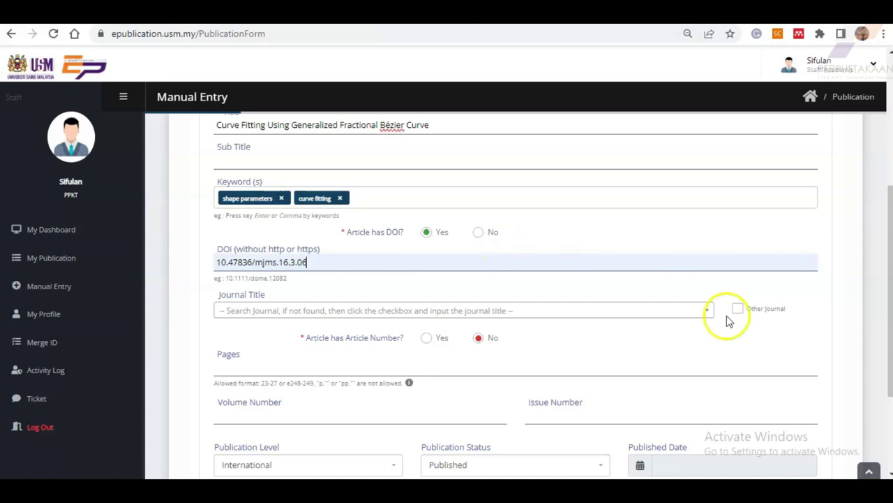
# Switch from the journal search to Other Journal titled JOURNAL OF COMPUTER SCIENCES.
pyautogui.click(706, 313)
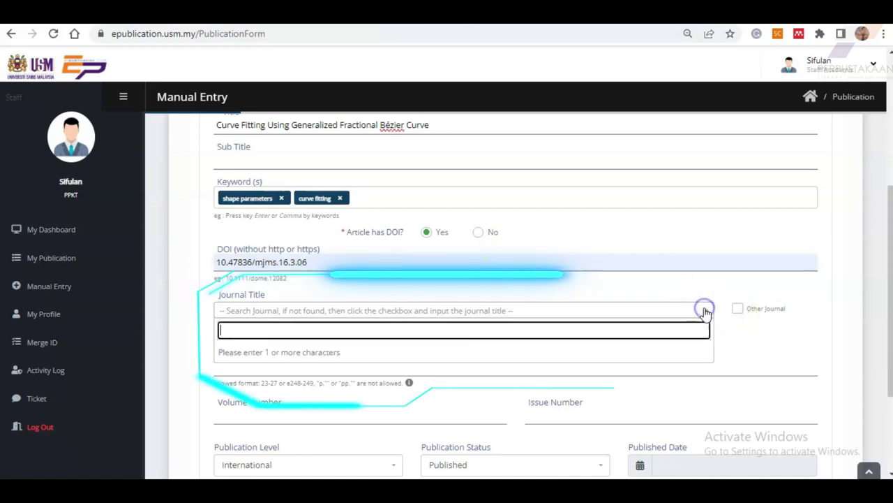
pyautogui.write('computer-aided')
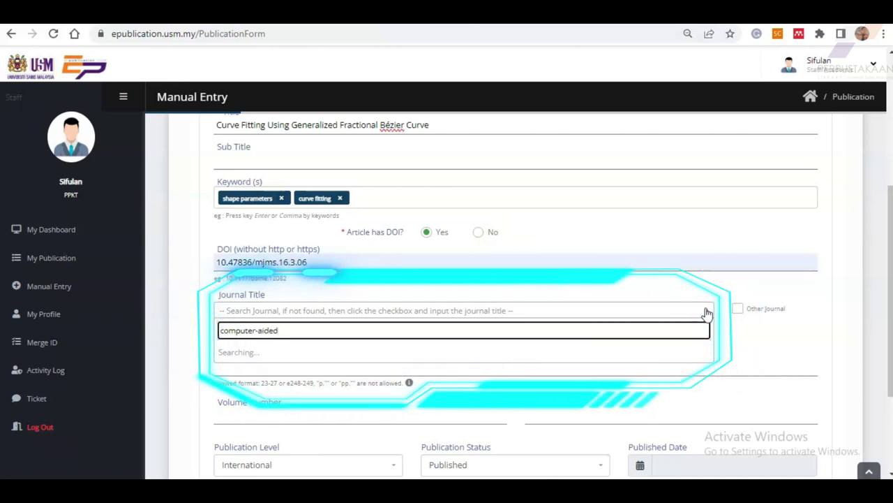
pyautogui.click(591, 352)
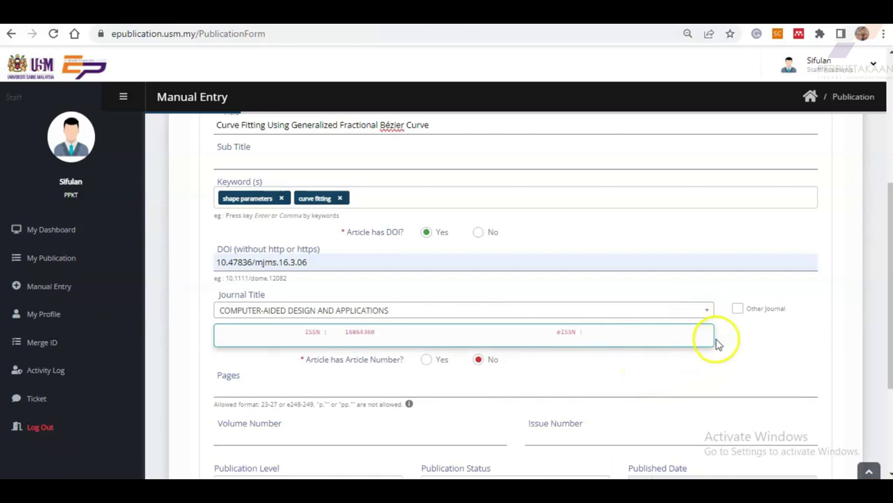
pyautogui.click(738, 308)
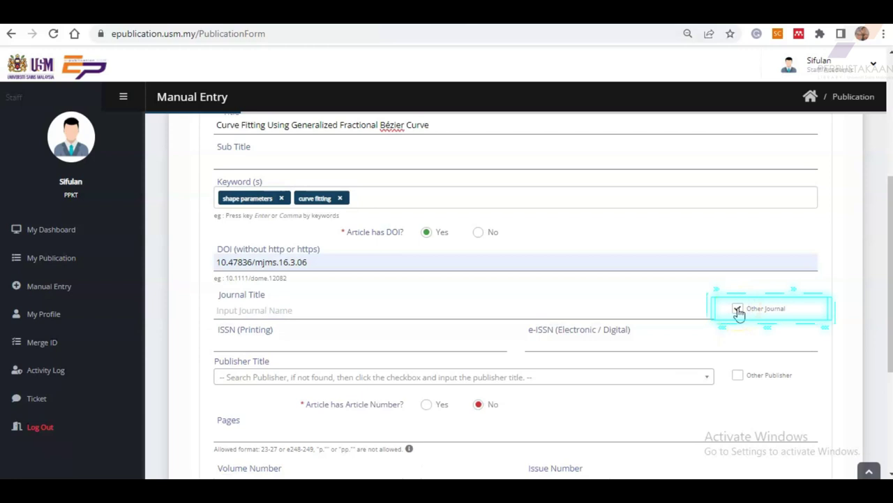
pyautogui.click(289, 309)
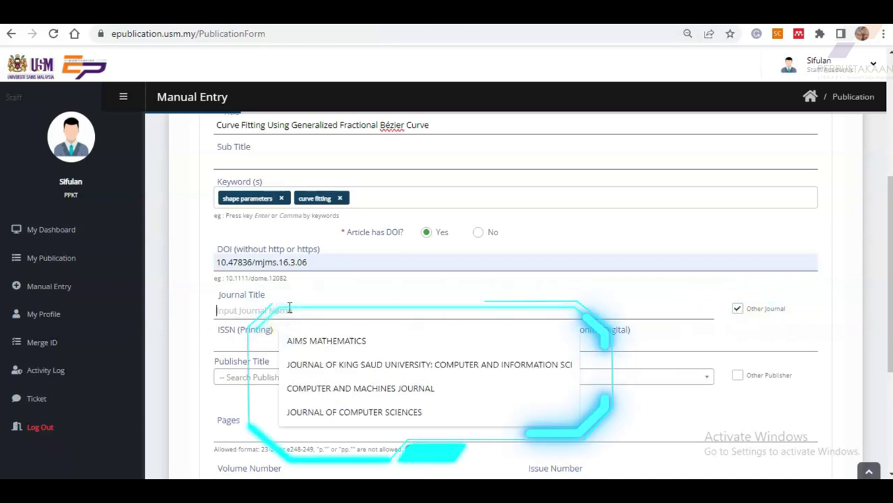
pyautogui.click(330, 411)
# Set ISSN 0012-378X, e-ISSN 0012-5587, and Elsevier as the publisher.
pyautogui.click(240, 342)
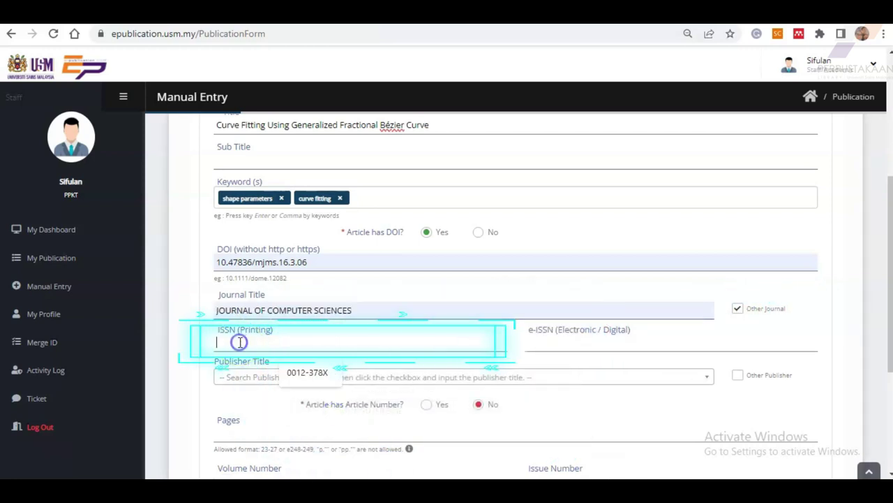
pyautogui.click(309, 381)
pyautogui.click(547, 342)
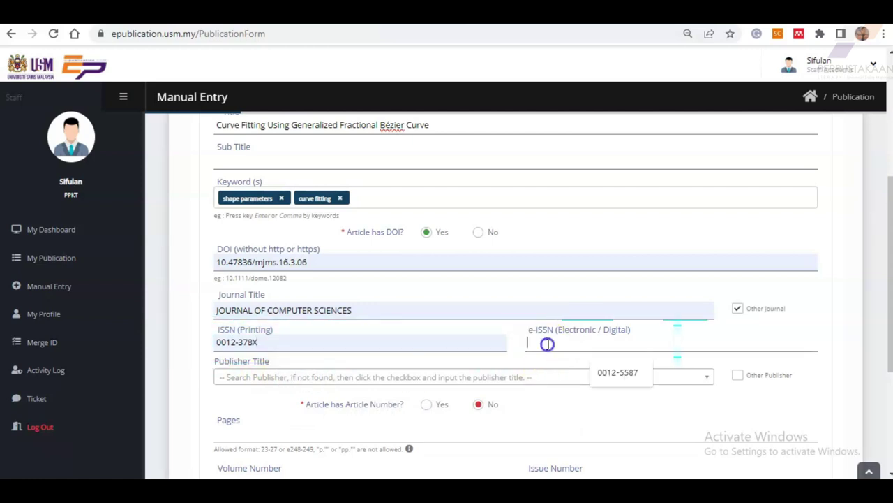
pyautogui.click(609, 377)
pyautogui.click(704, 377)
pyautogui.write('elsev')
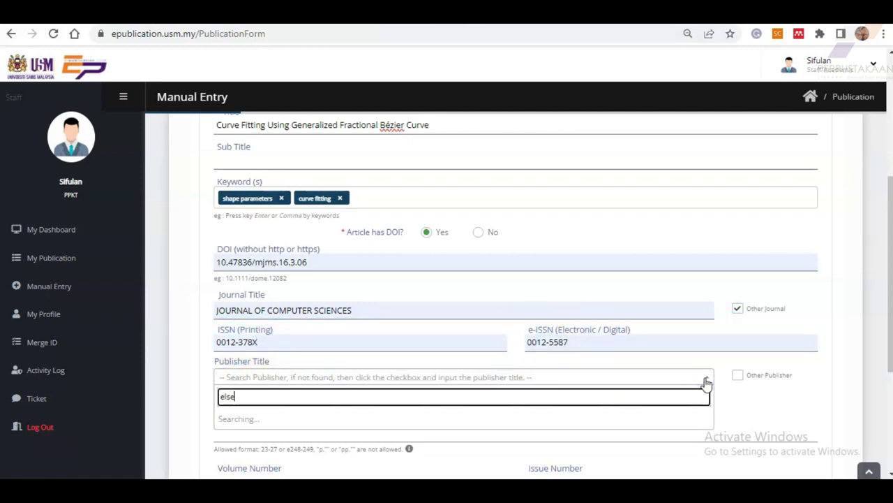
pyautogui.click(542, 257)
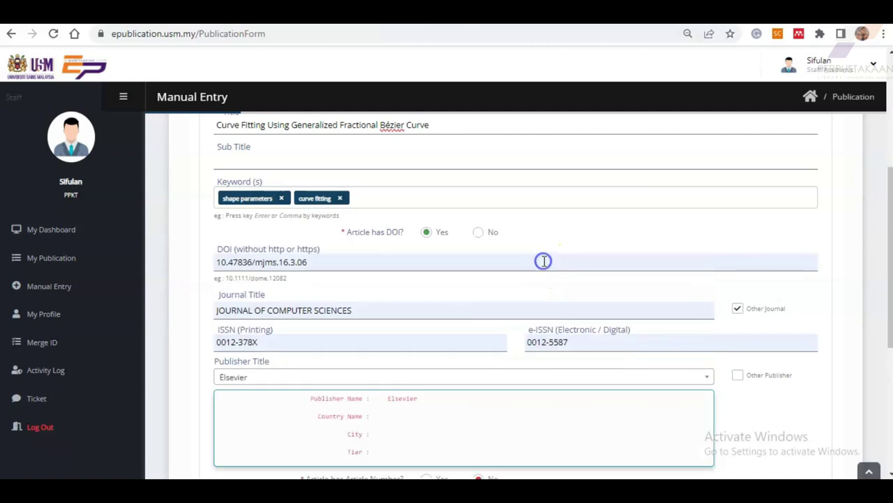
# Enter pages 11-12, volume 20 and issue 2.
pyautogui.scroll(-3, 789, 407)
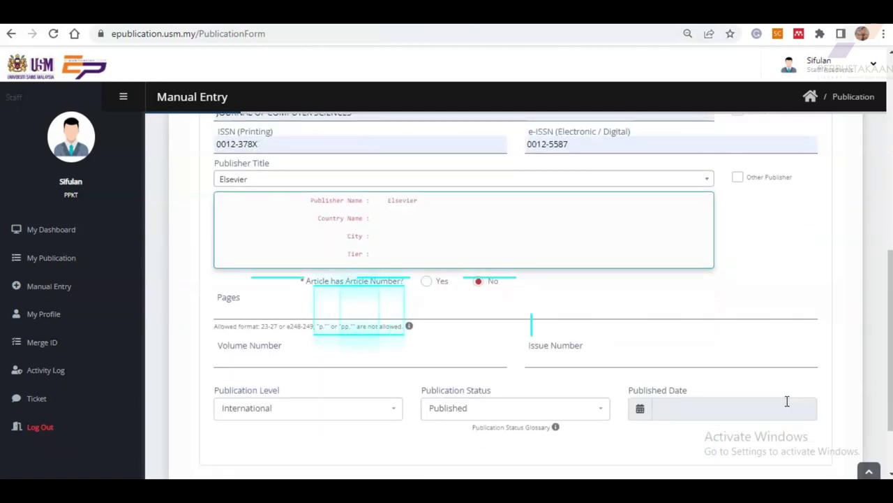
pyautogui.click(314, 314)
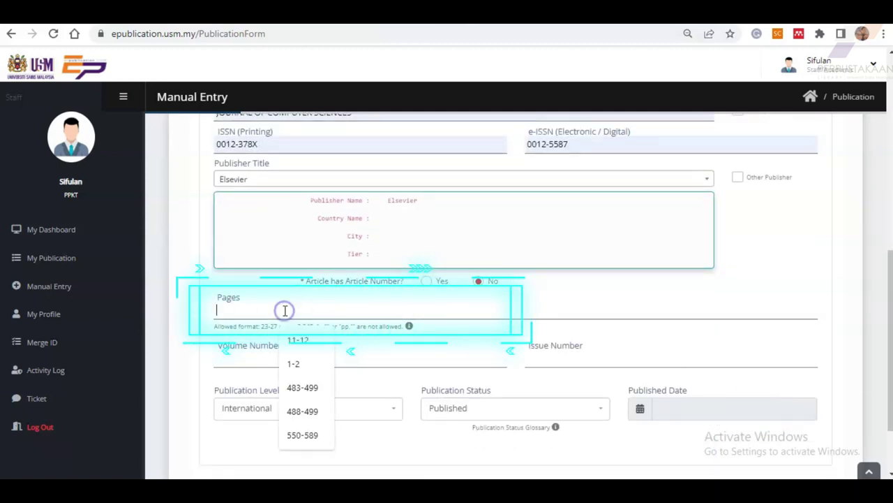
pyautogui.click(305, 347)
pyautogui.click(272, 360)
pyautogui.write('20')
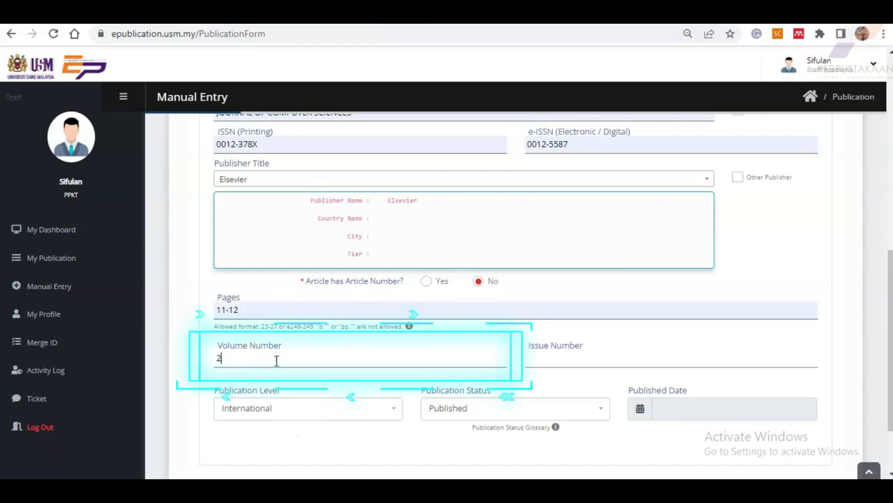
pyautogui.click(532, 360)
pyautogui.write('2')
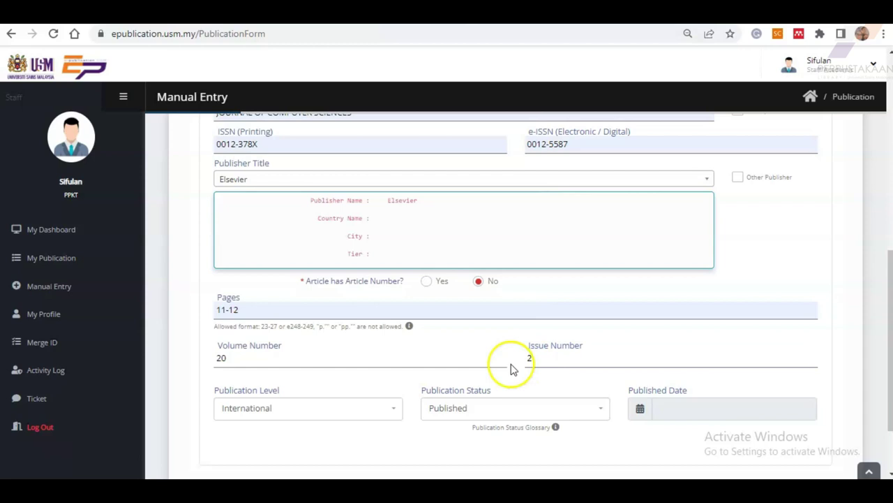
# Set status Published with date 18/01/2023, then save and confirm the details.
pyautogui.click(391, 410)
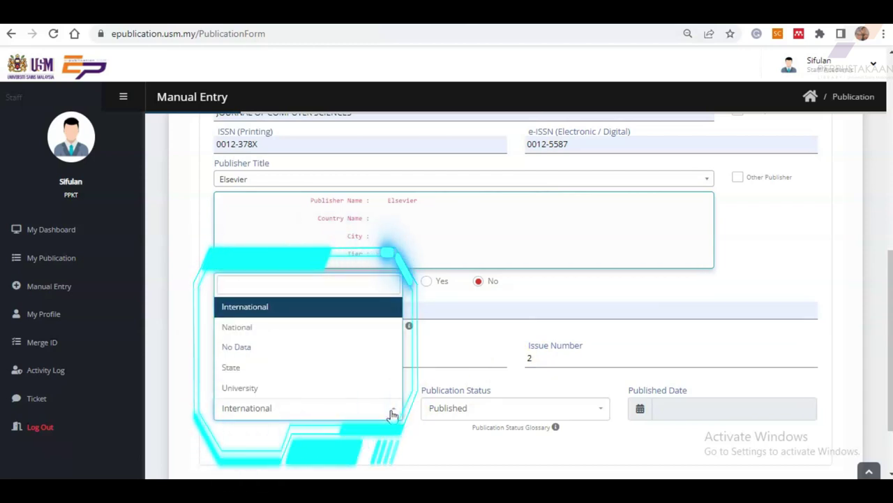
pyautogui.click(603, 414)
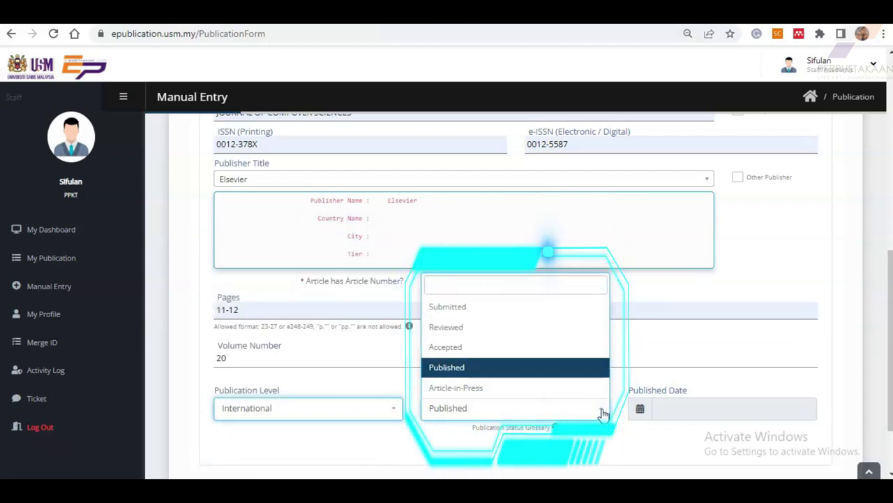
pyautogui.click(698, 408)
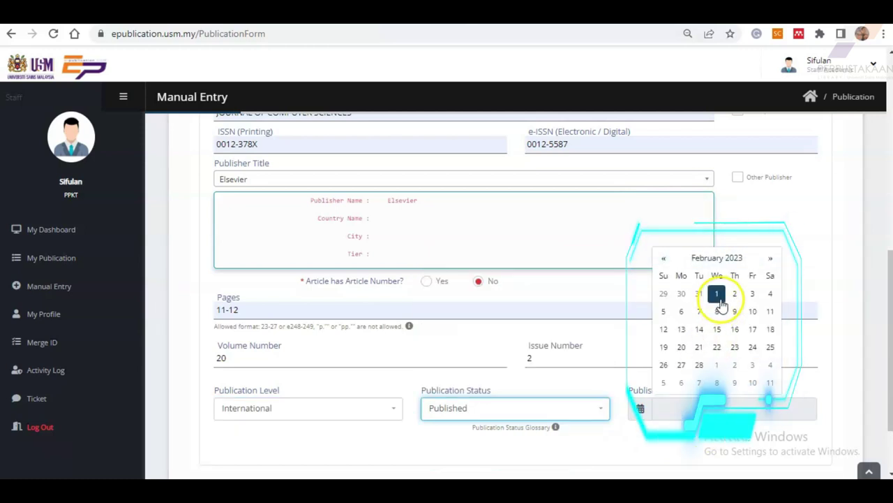
pyautogui.click(663, 258)
pyautogui.click(717, 346)
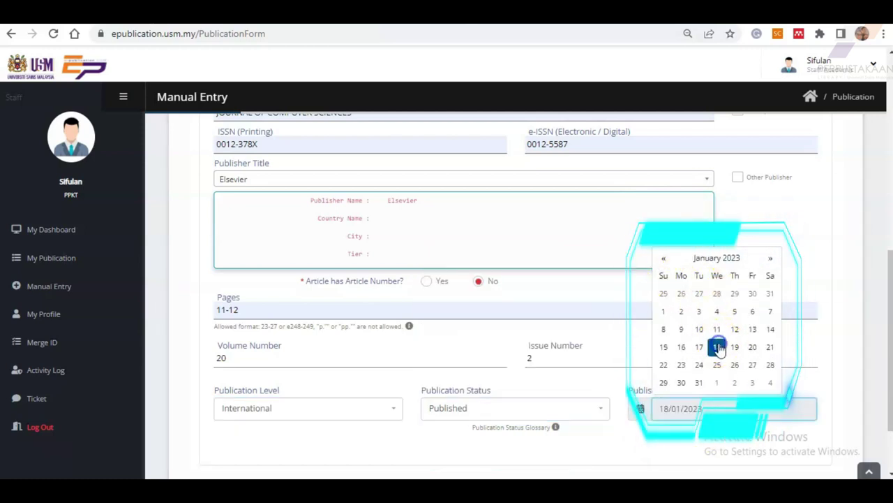
pyautogui.click(838, 423)
pyautogui.scroll(-1, 837, 422)
pyautogui.click(825, 426)
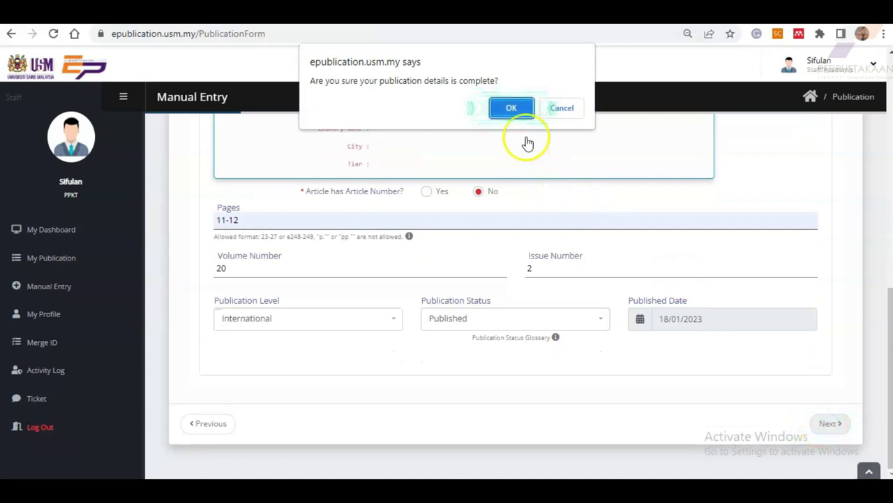
pyautogui.click(514, 110)
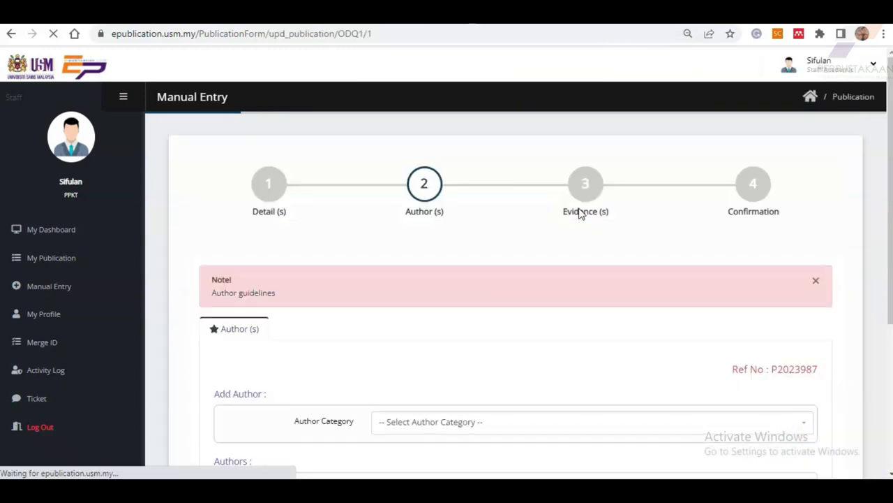
# Re-save author 1 with affiliation Pusat Pengetahuan Komunikasi Dan Teknologi.
pyautogui.scroll(-3, 578, 214)
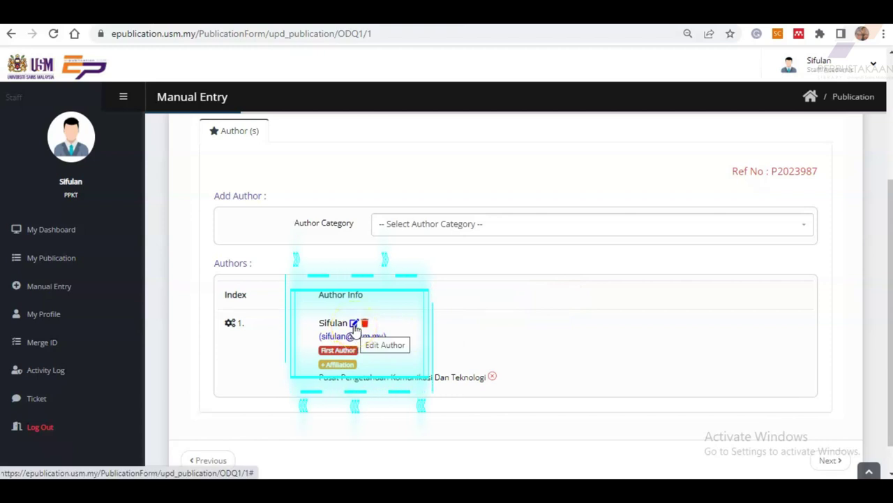
pyautogui.click(354, 324)
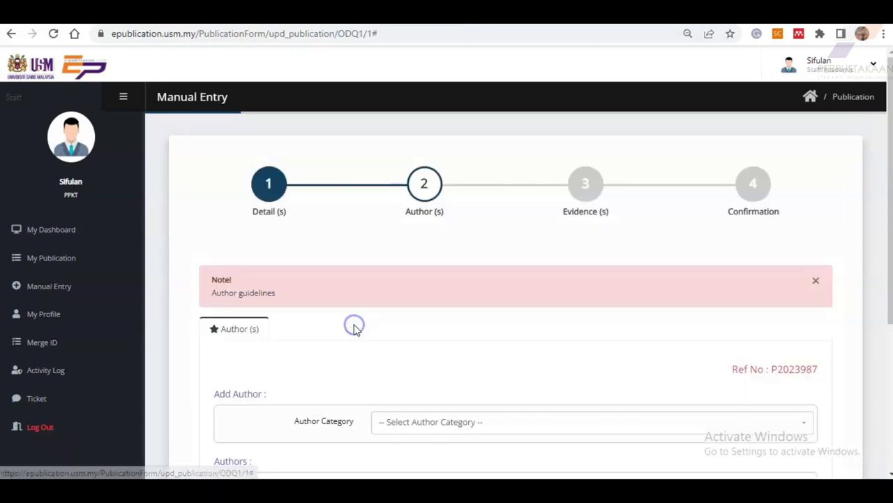
pyautogui.scroll(-3, 554, 329)
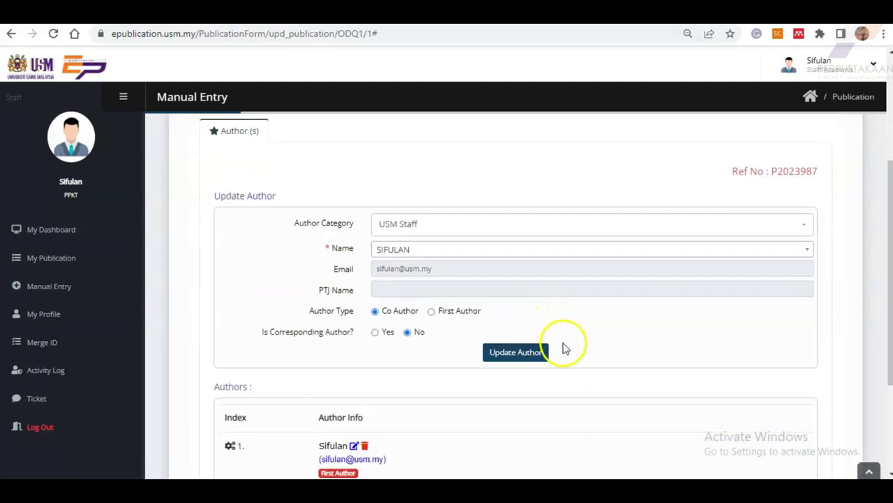
pyautogui.click(514, 353)
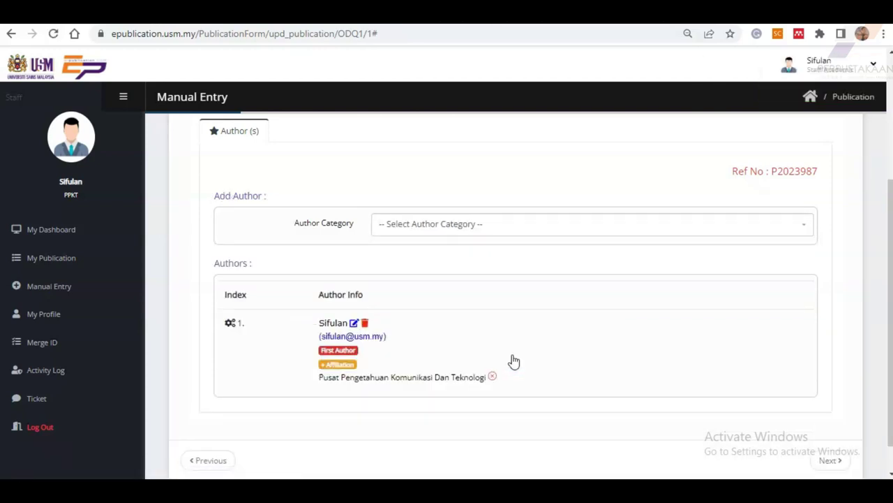
# Add a USM Staff author found by searching 'yus' as corresponding co-author.
pyautogui.click(802, 224)
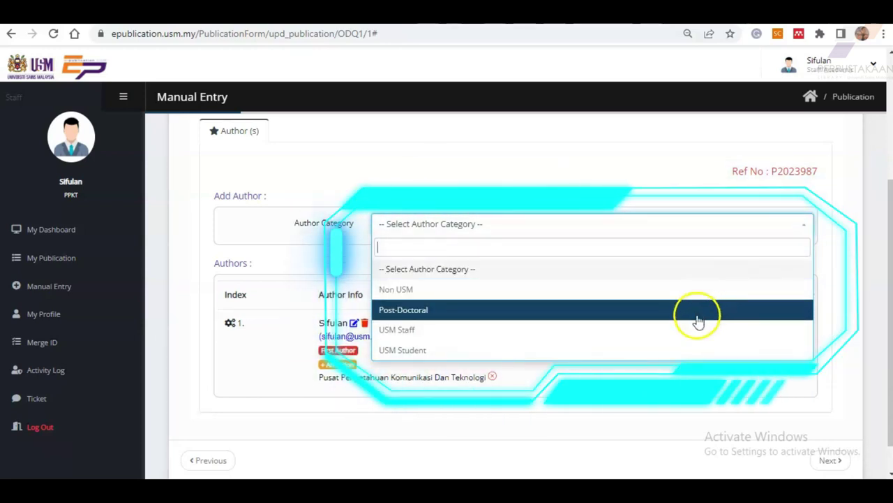
pyautogui.click(691, 330)
pyautogui.click(442, 253)
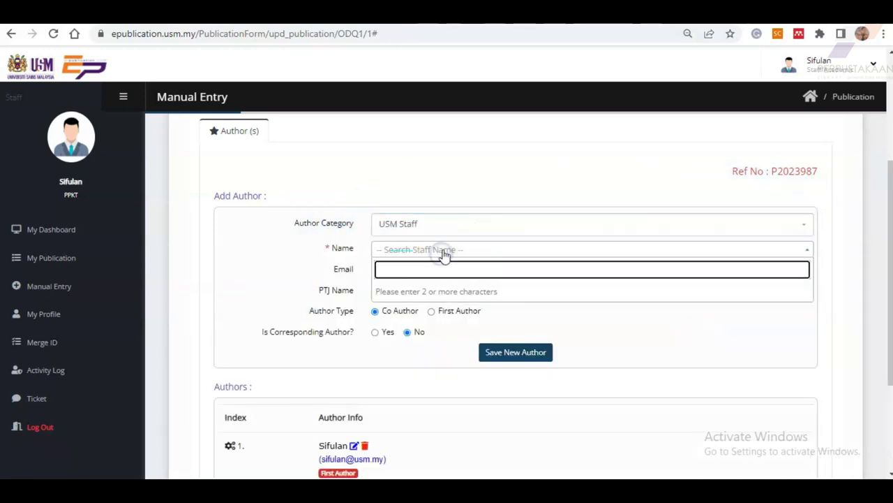
pyautogui.write('yusha')
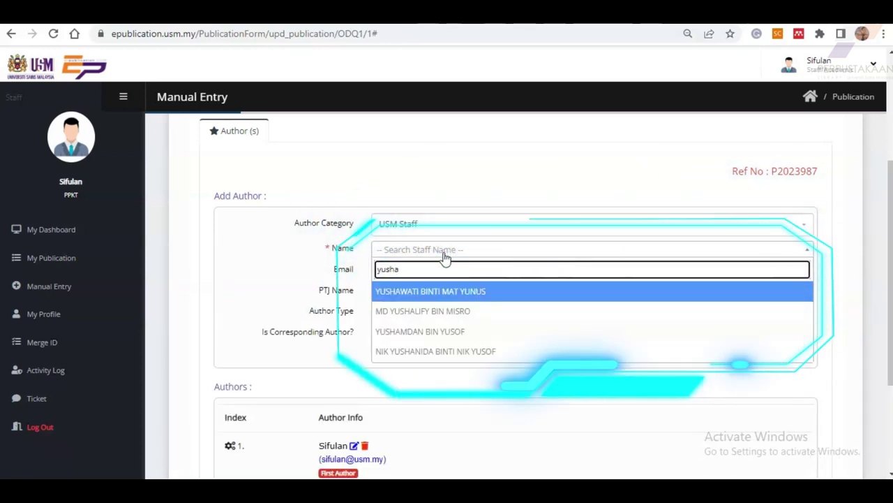
pyautogui.click(448, 312)
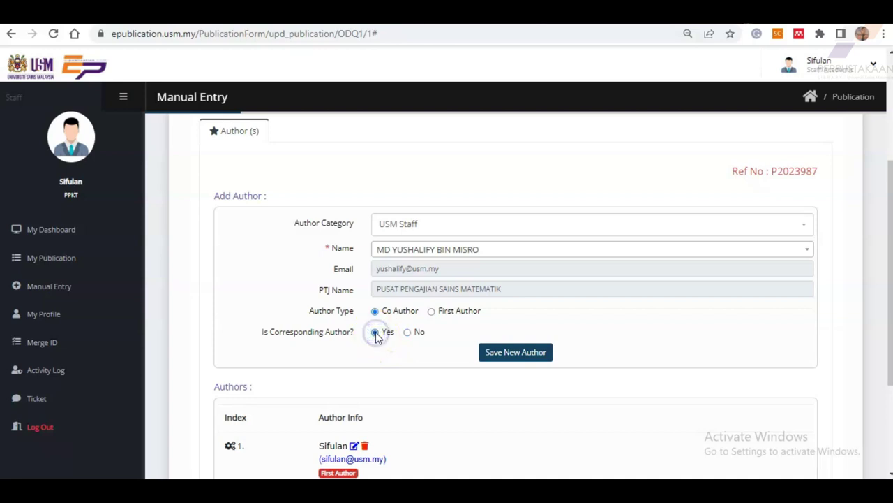
pyautogui.click(514, 355)
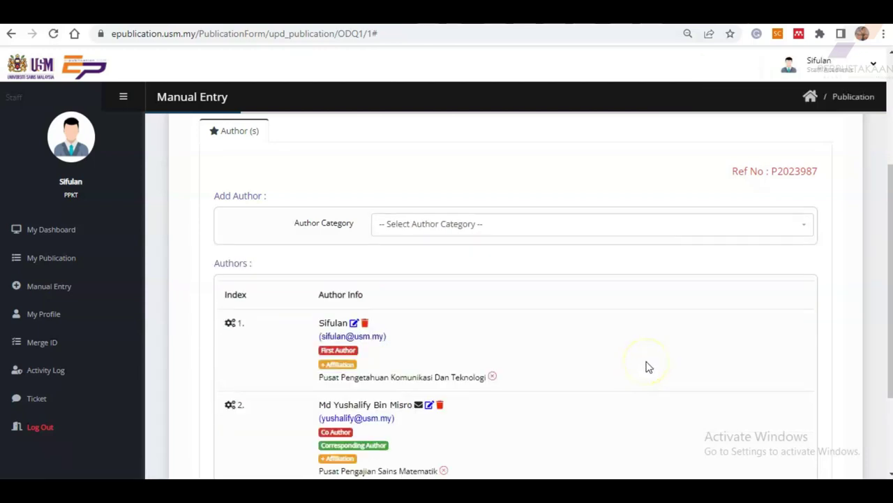
pyautogui.scroll(-1, 648, 366)
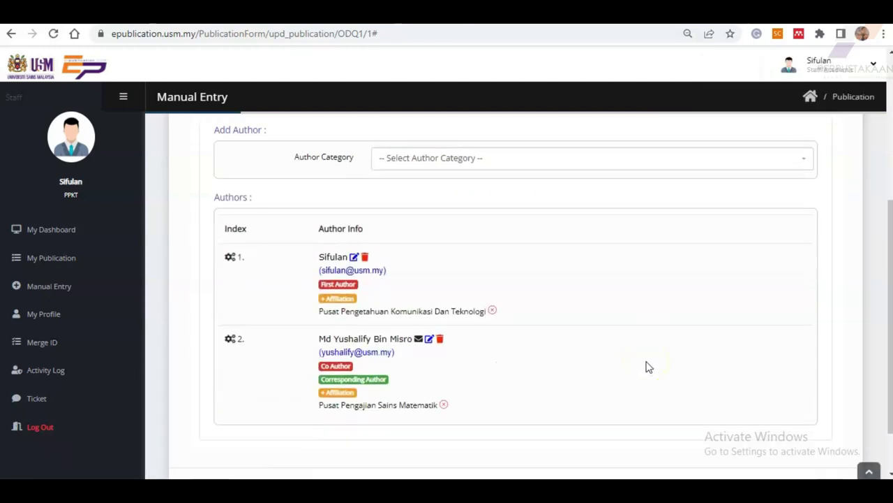
pyautogui.scroll(-1, 648, 366)
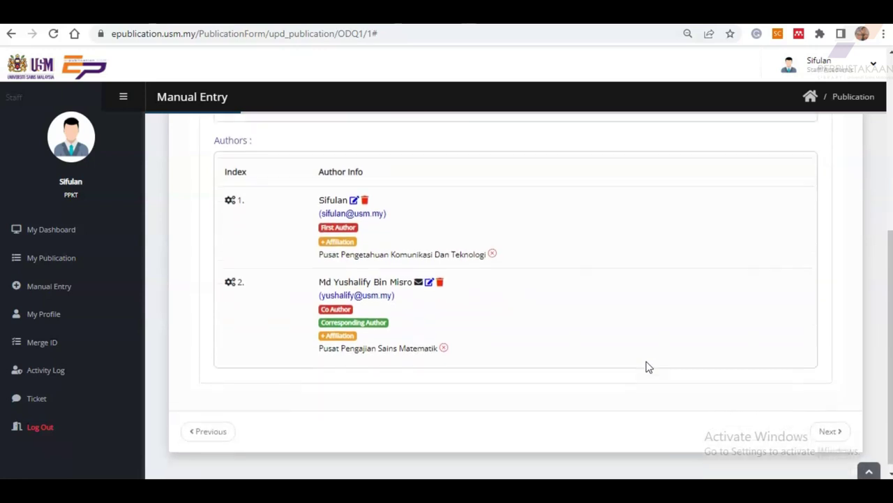
# Upload 'Curve Fitting Using Generalized Fractional Bézier Curve.pdf' from Downloads as Full article evidence.
pyautogui.click(833, 430)
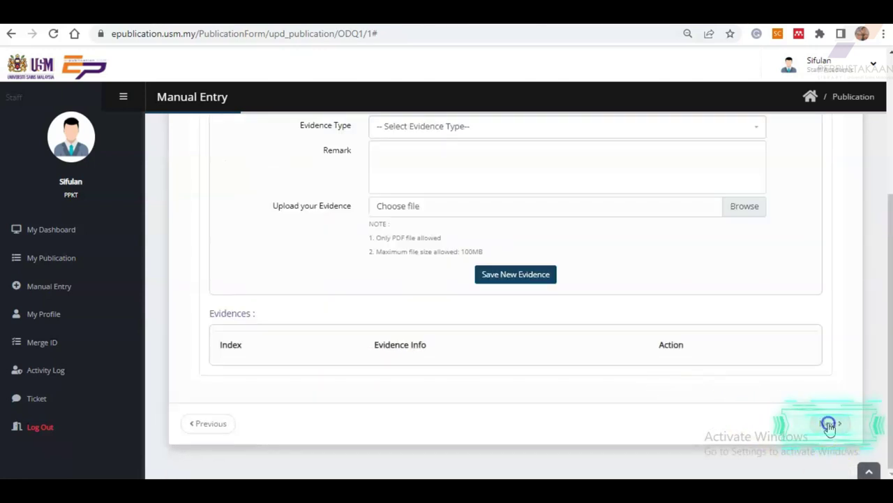
pyautogui.scroll(1, 818, 363)
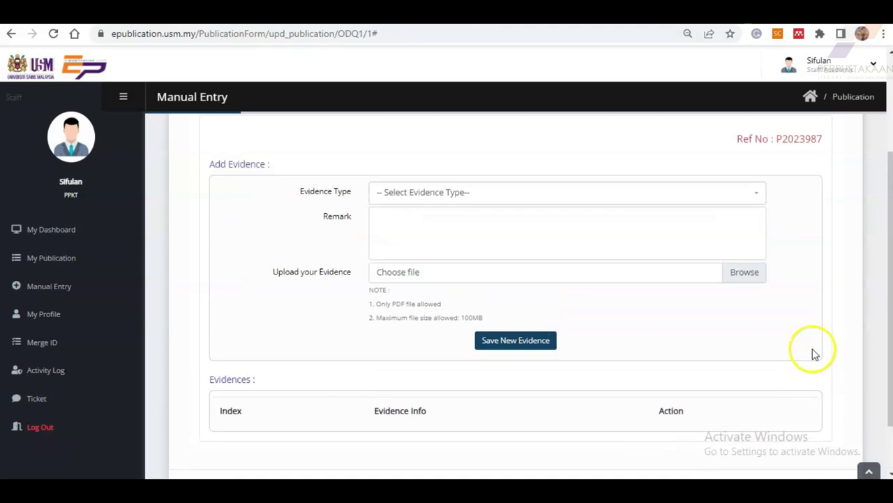
pyautogui.click(758, 194)
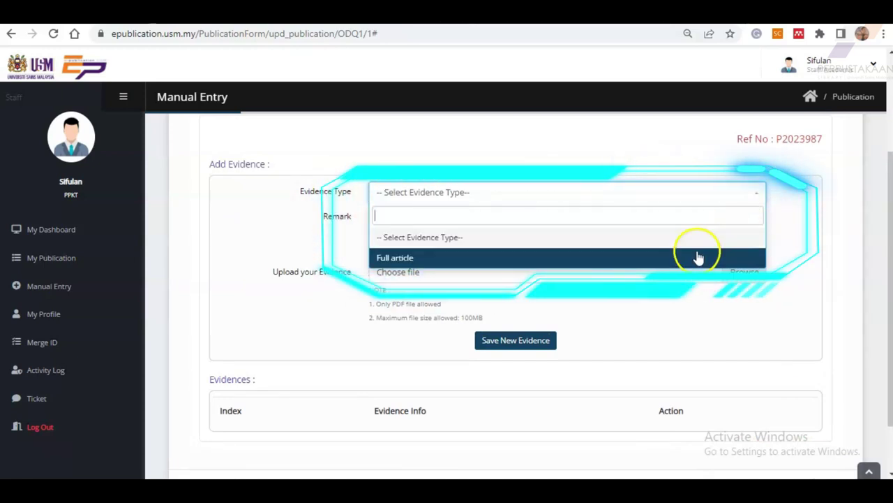
pyautogui.click(698, 258)
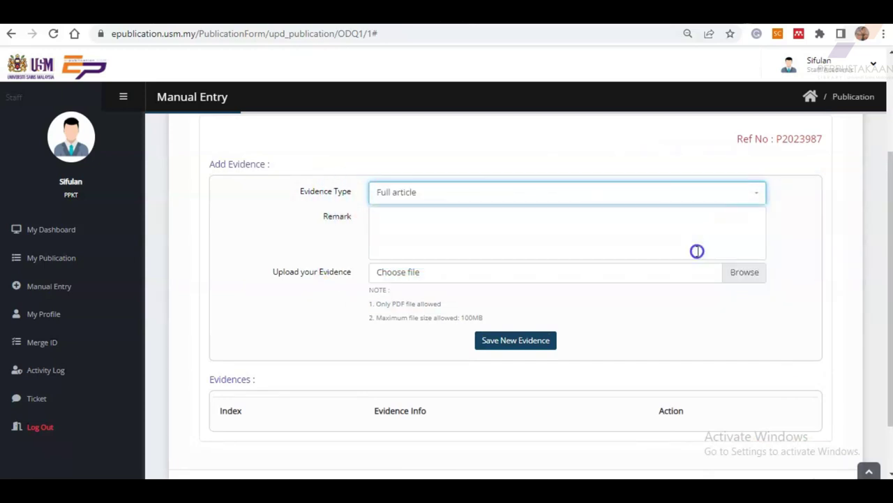
pyautogui.click(751, 278)
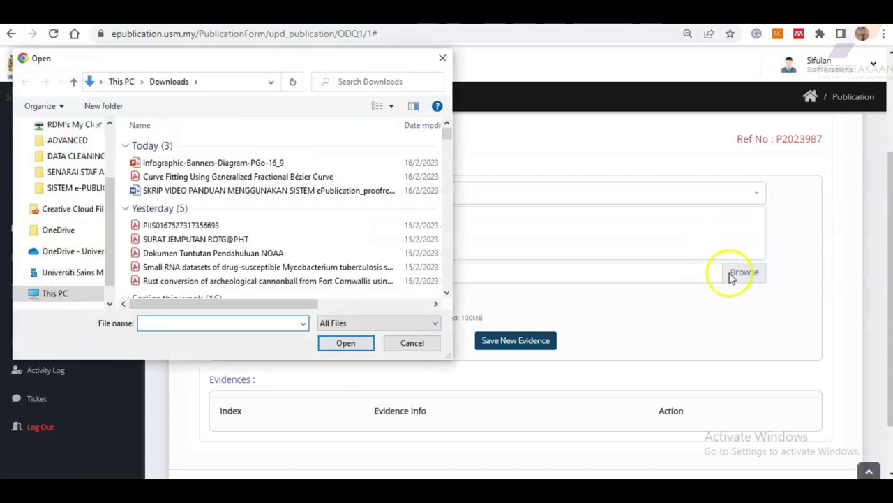
pyautogui.click(201, 176)
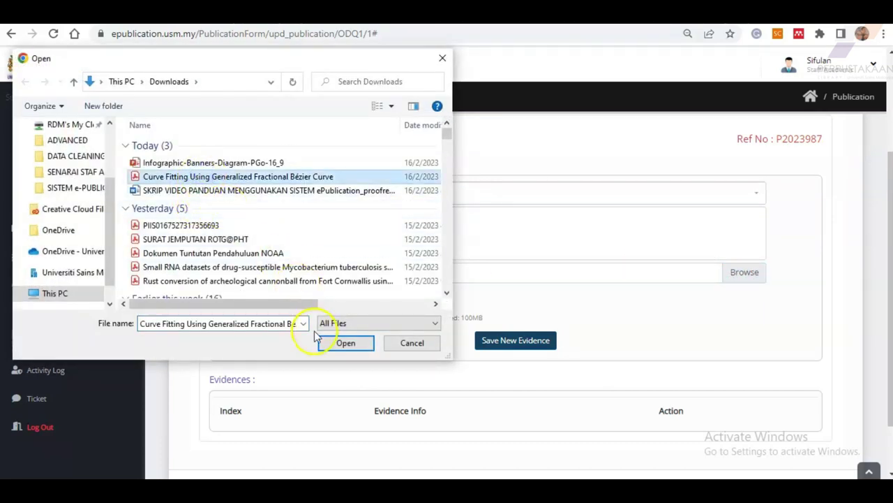
pyautogui.click(338, 342)
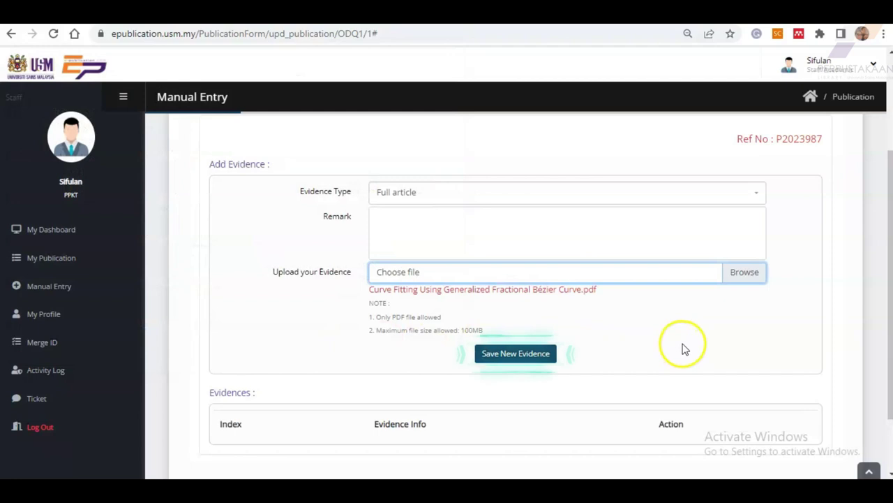
pyautogui.click(526, 354)
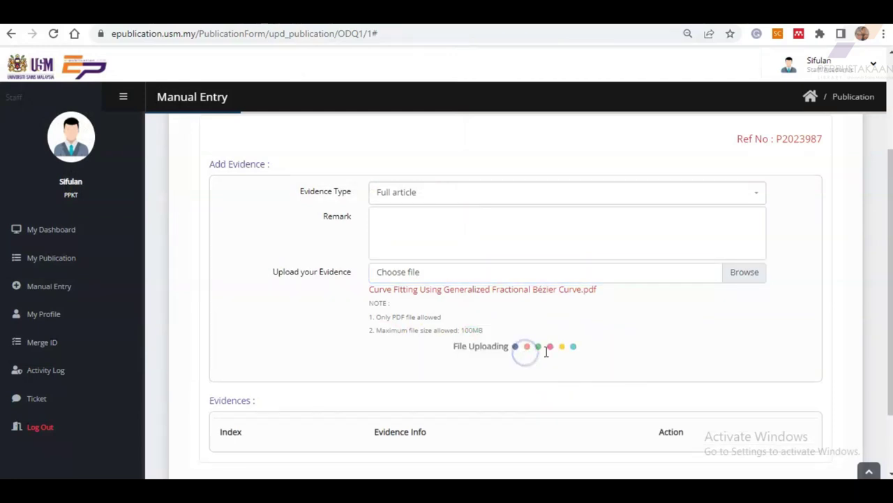
pyautogui.scroll(-3, 674, 353)
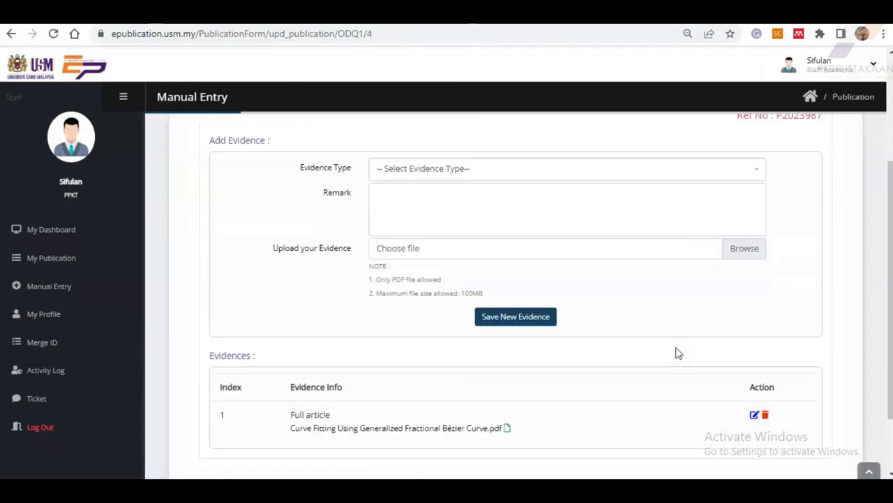
pyautogui.scroll(-2, 675, 353)
pyautogui.click(812, 422)
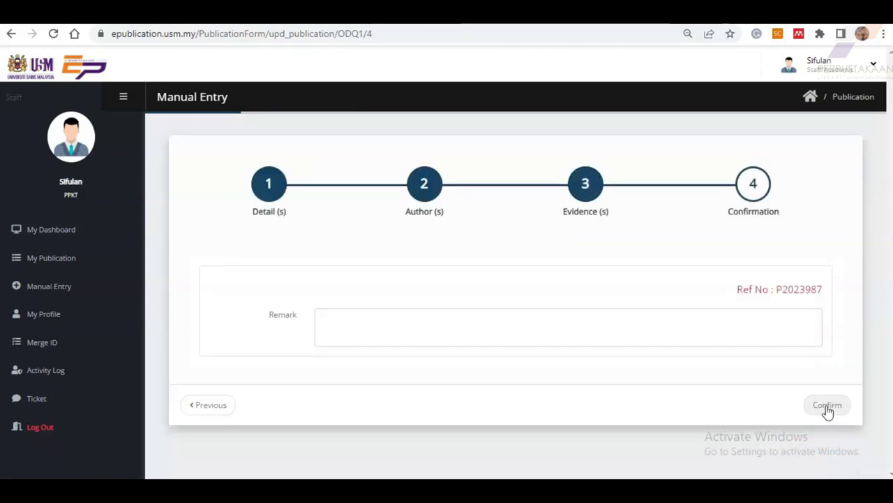
# Confirm the submission and accept the browser prompt, returning to the dashboard.
pyautogui.click(827, 407)
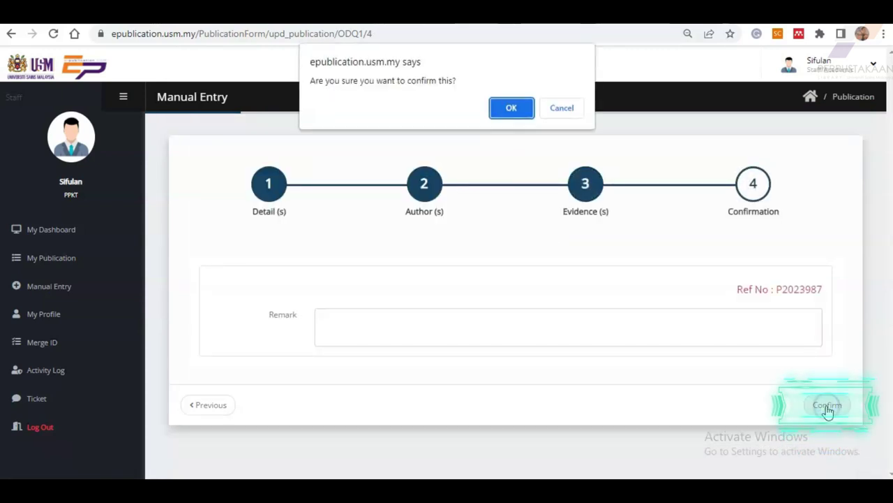
pyautogui.click(514, 108)
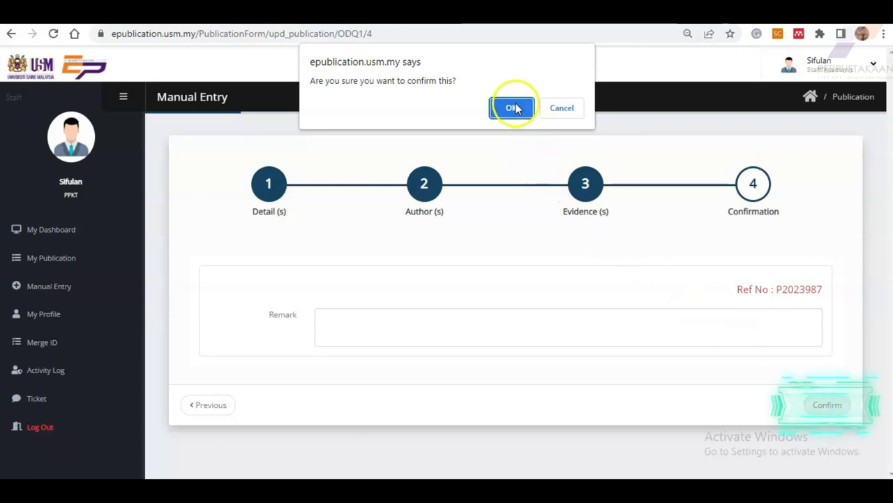
pyautogui.click(514, 108)
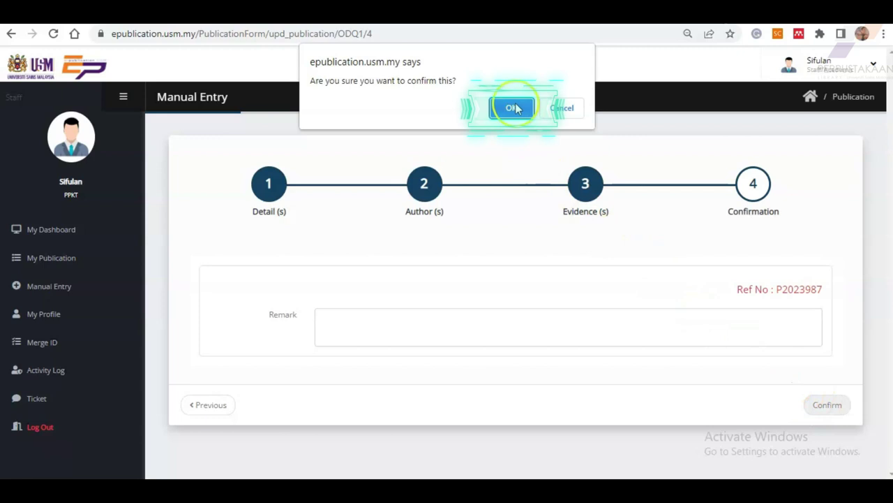
pyautogui.click(515, 108)
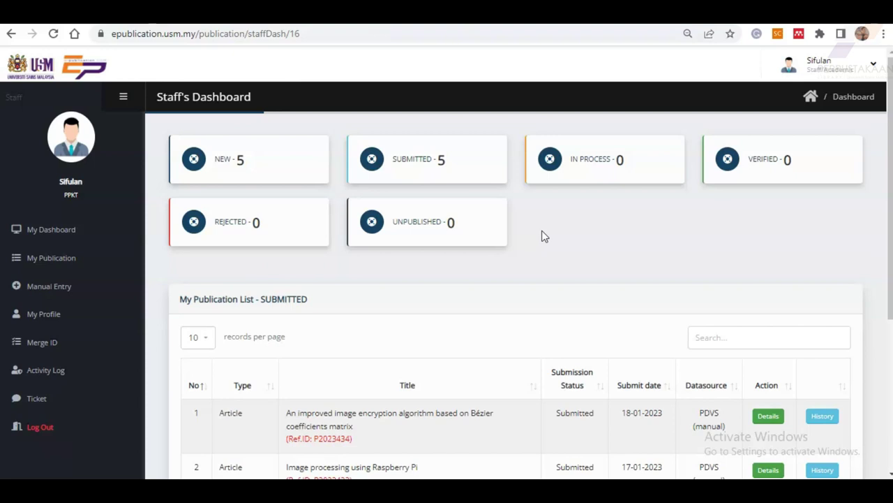
pyautogui.scroll(-1, 543, 238)
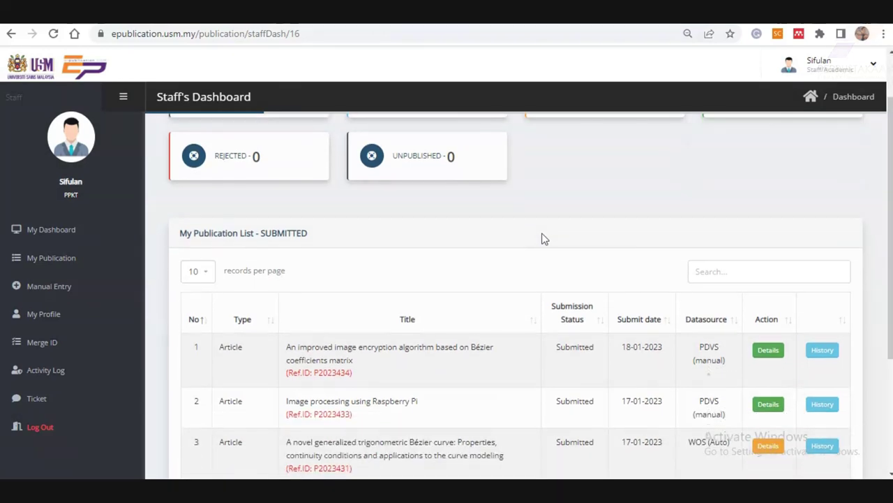